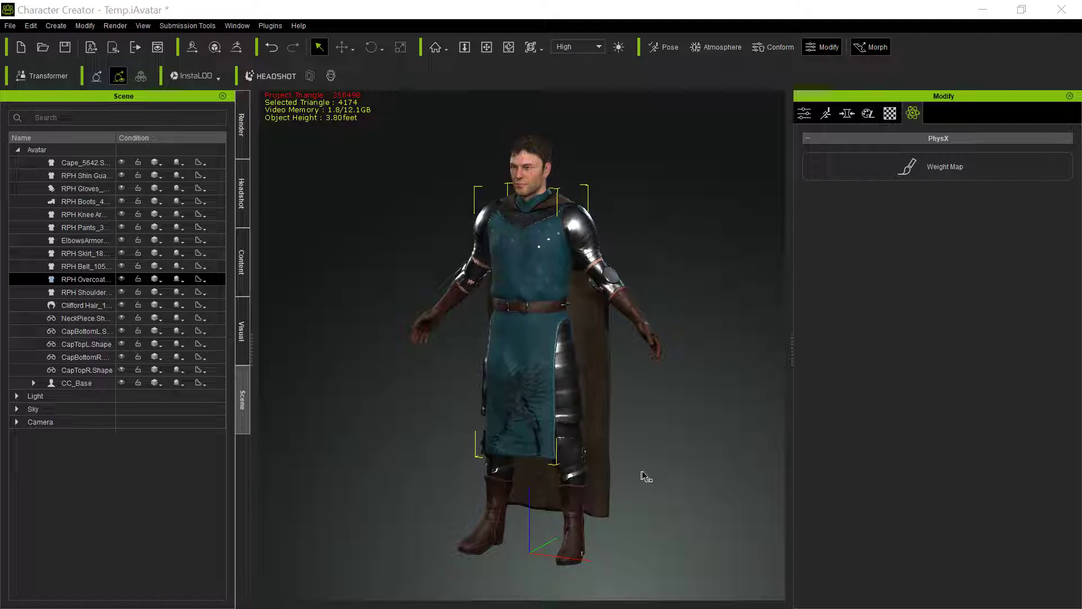
Select Cape_5642 and open its PhysX weight map editor for the Cape and Chest materials.
left_click(605, 380)
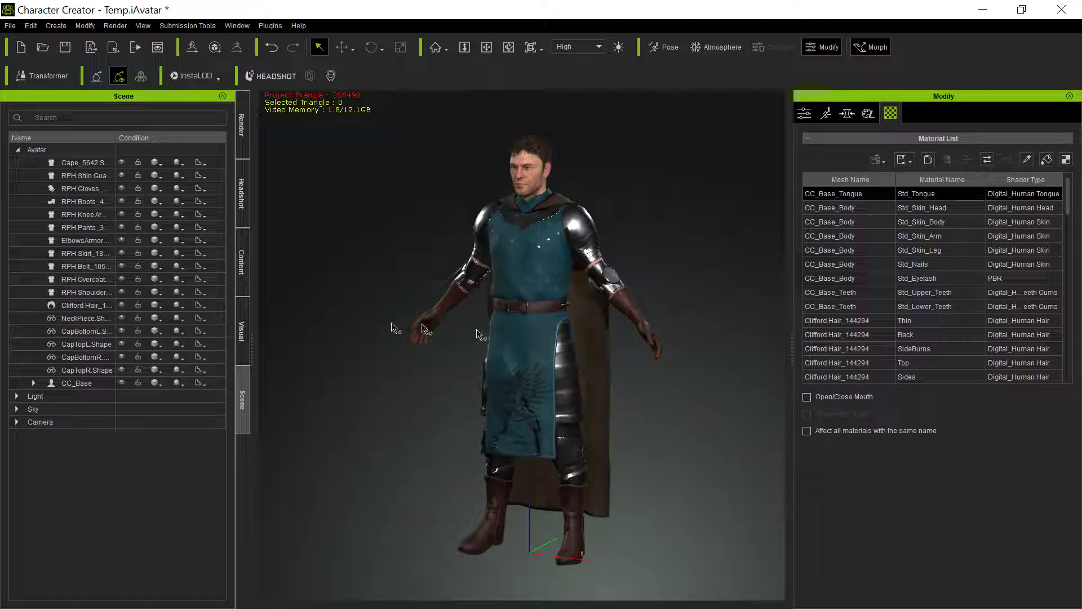
left_click(96, 164)
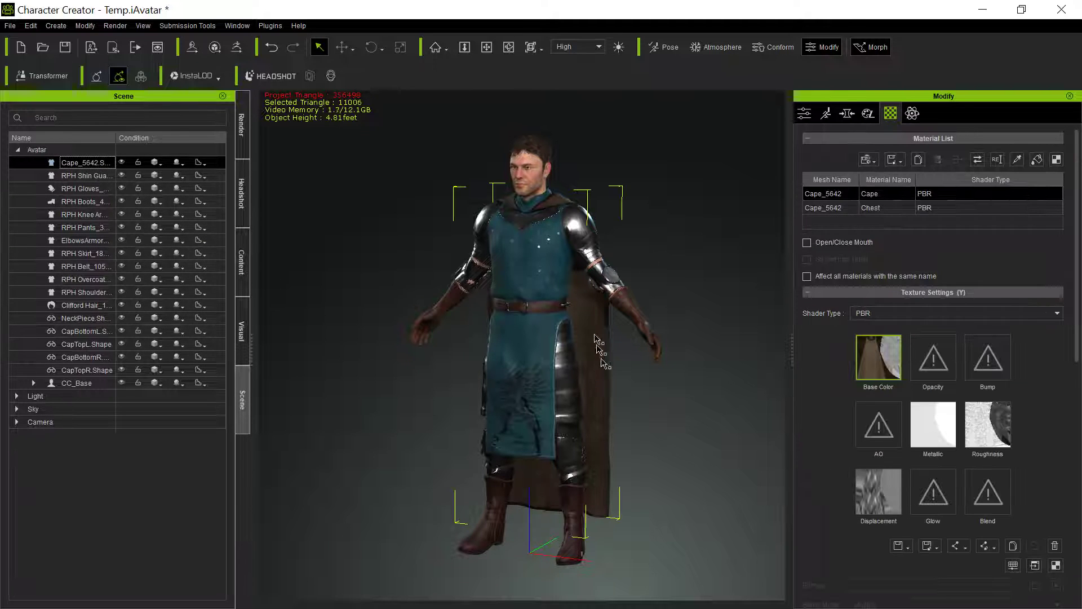
left_click(915, 113)
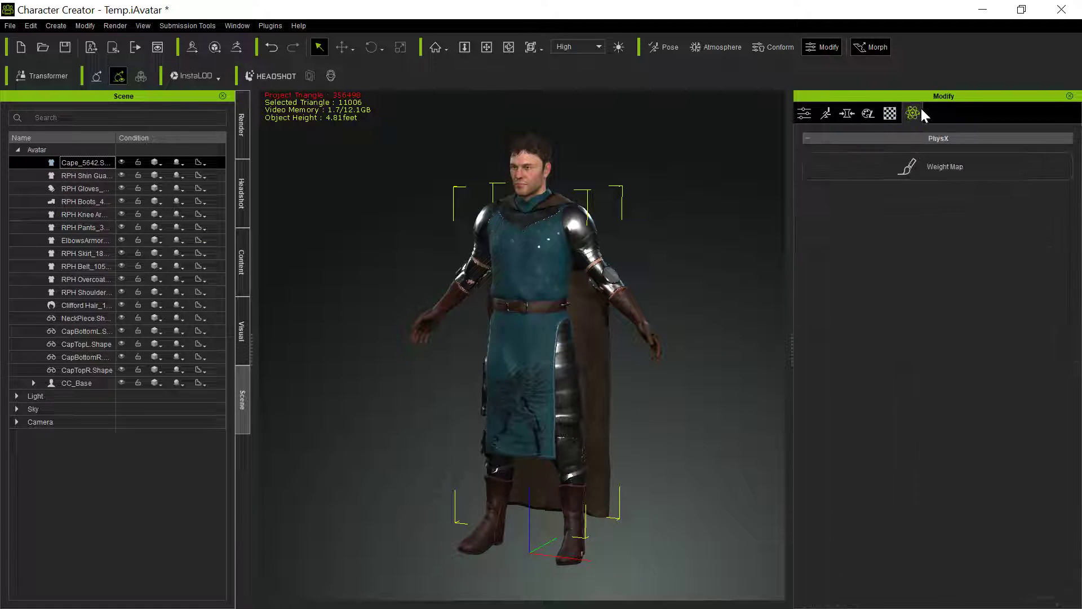
left_click(925, 166)
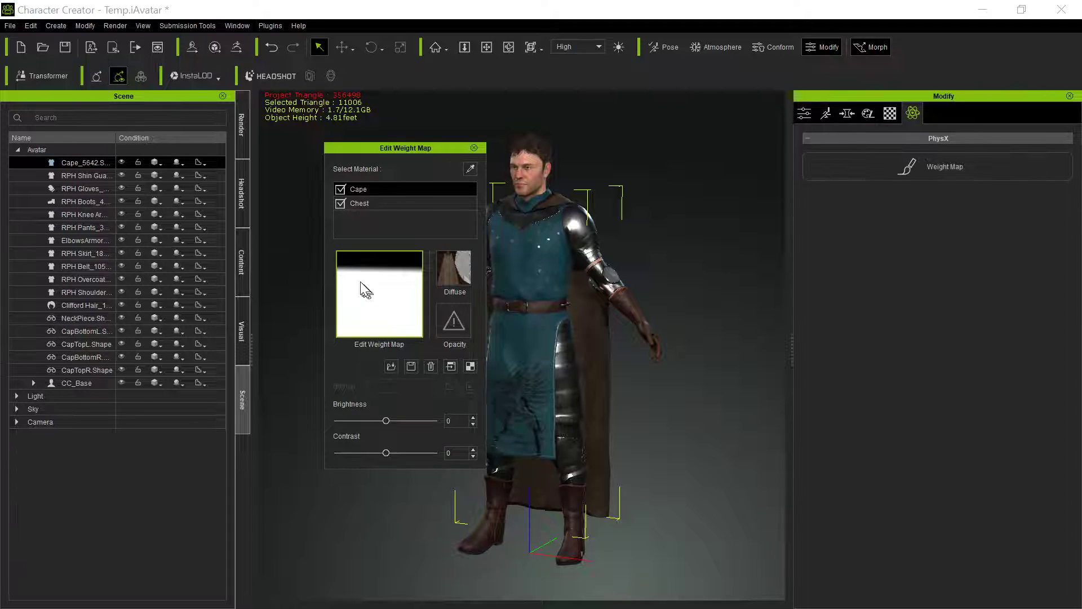
Fill UVRef_Cape_5642_Cape.png in Photoshop with a vertical black-to-white gradient, black at top.
left_click(470, 367)
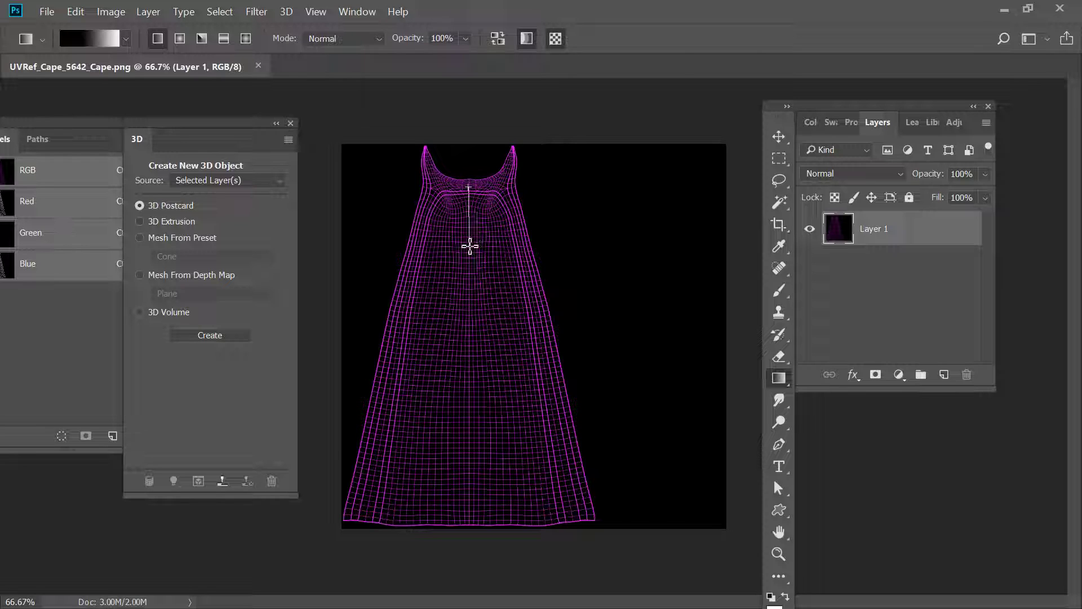
left_click_drag(470, 209, 470, 246)
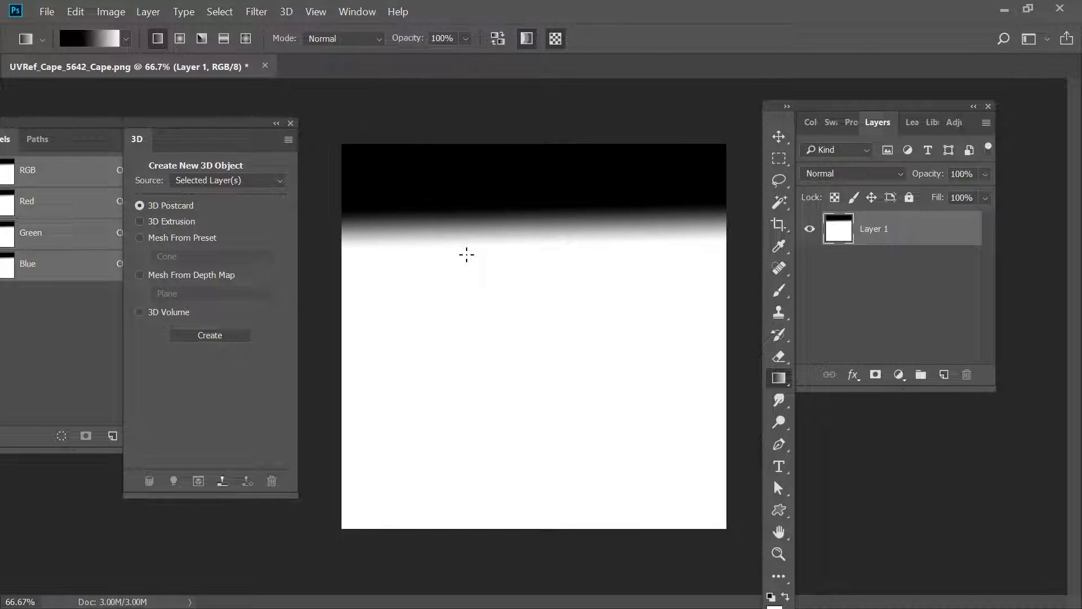
Close Photoshop without saving, close the weight map editor, and select the RPH Overcoat.
left_click(1060, 12)
left_click(588, 255)
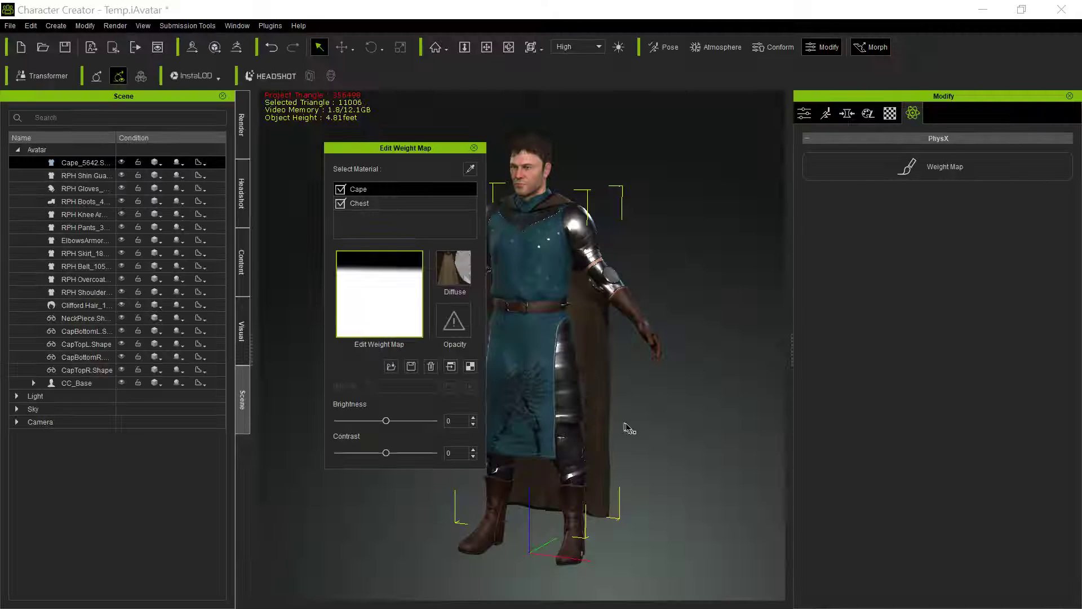
left_click(474, 147)
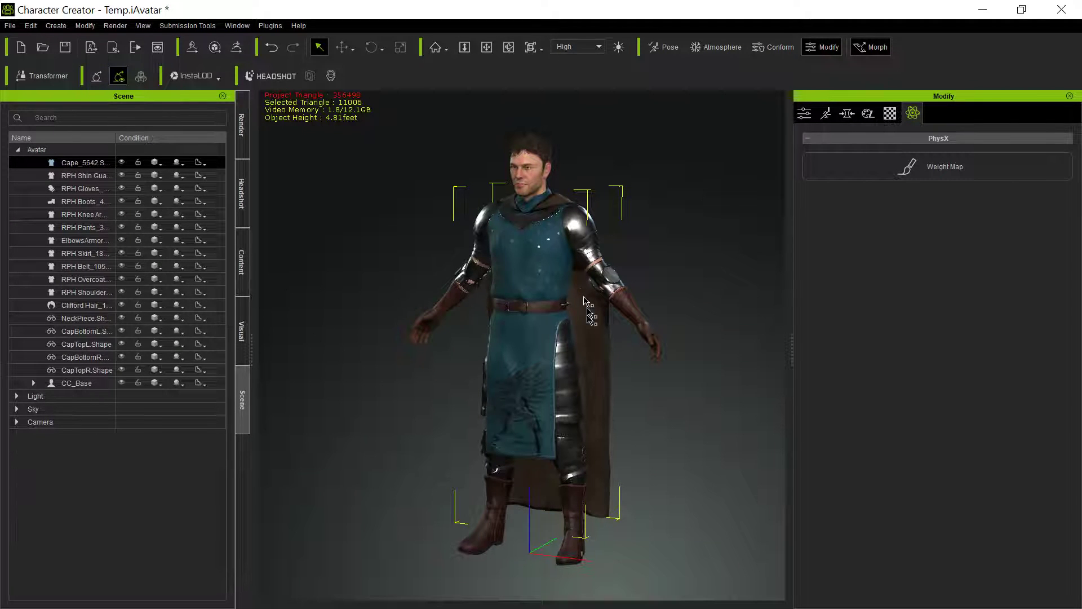
left_click(805, 114)
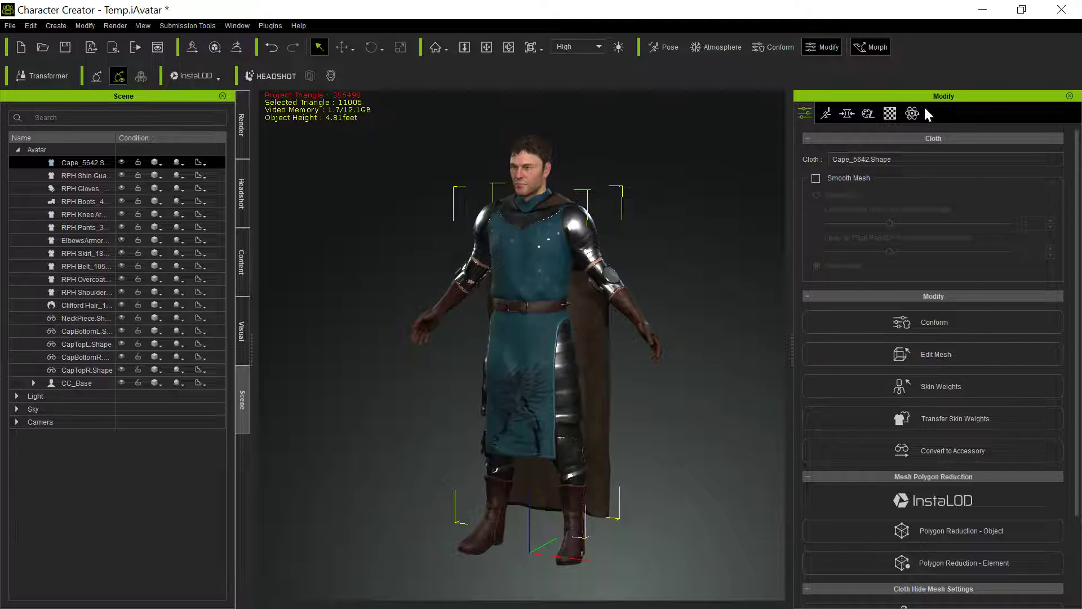
left_click(536, 386)
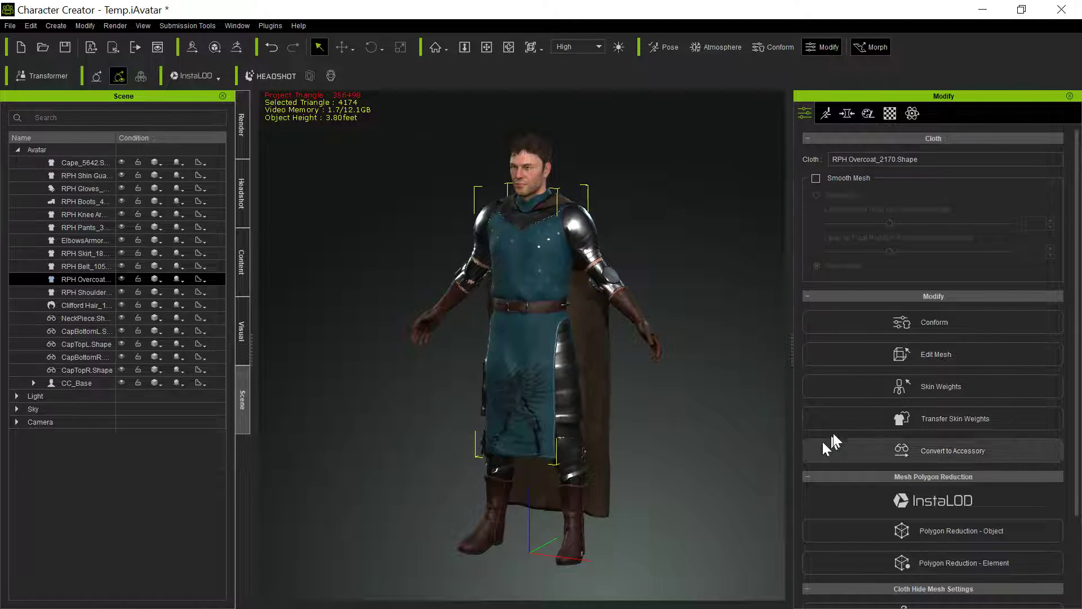
Transfer the Dress template's skin weights onto the overcoat tunic and close the transfer dialog.
left_click(896, 395)
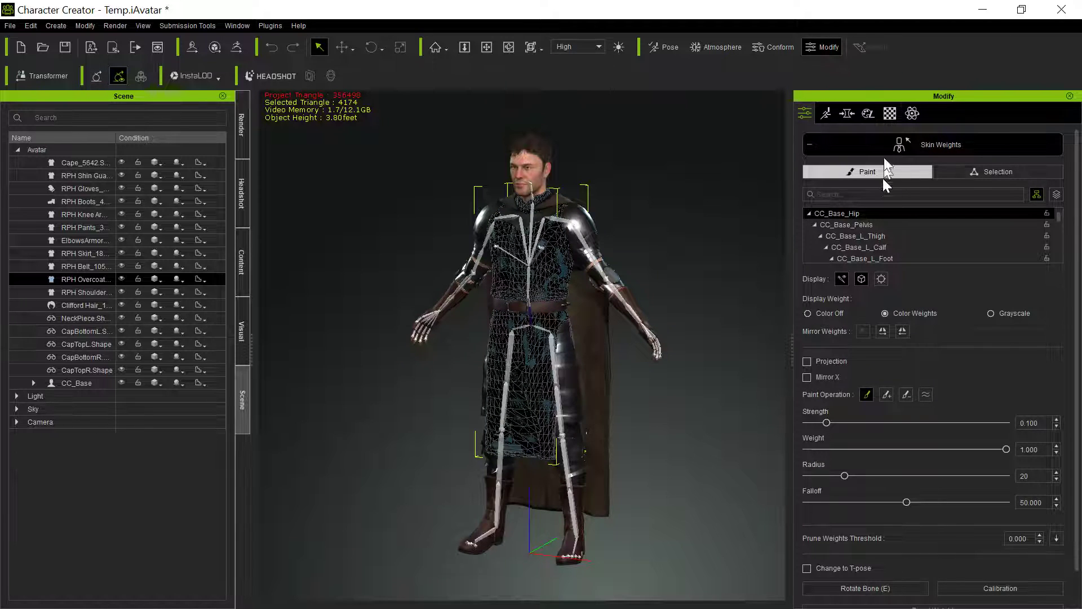
left_click(898, 145)
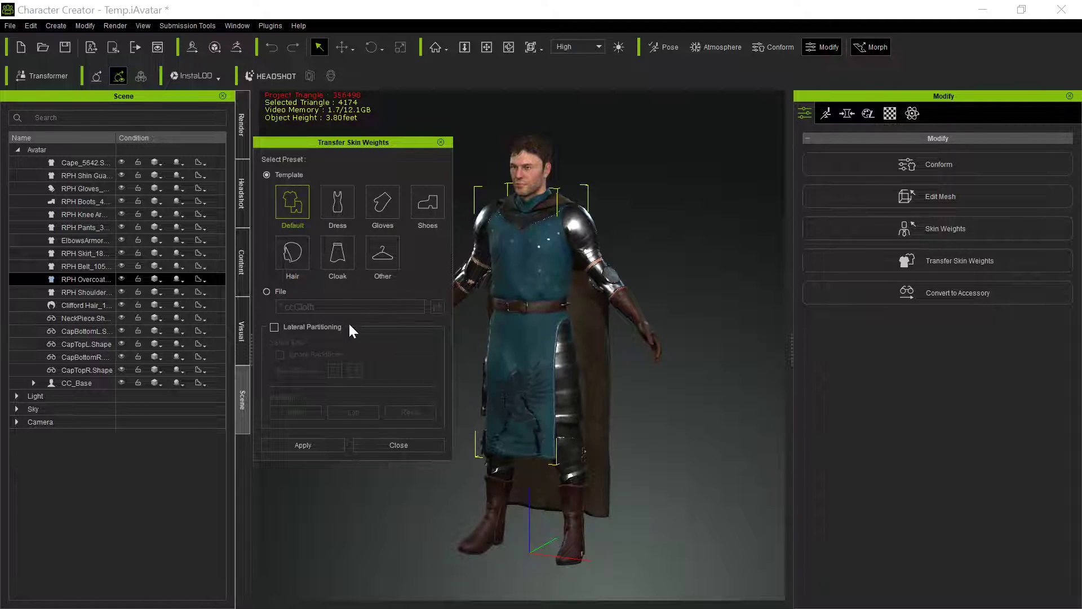
left_click(340, 212)
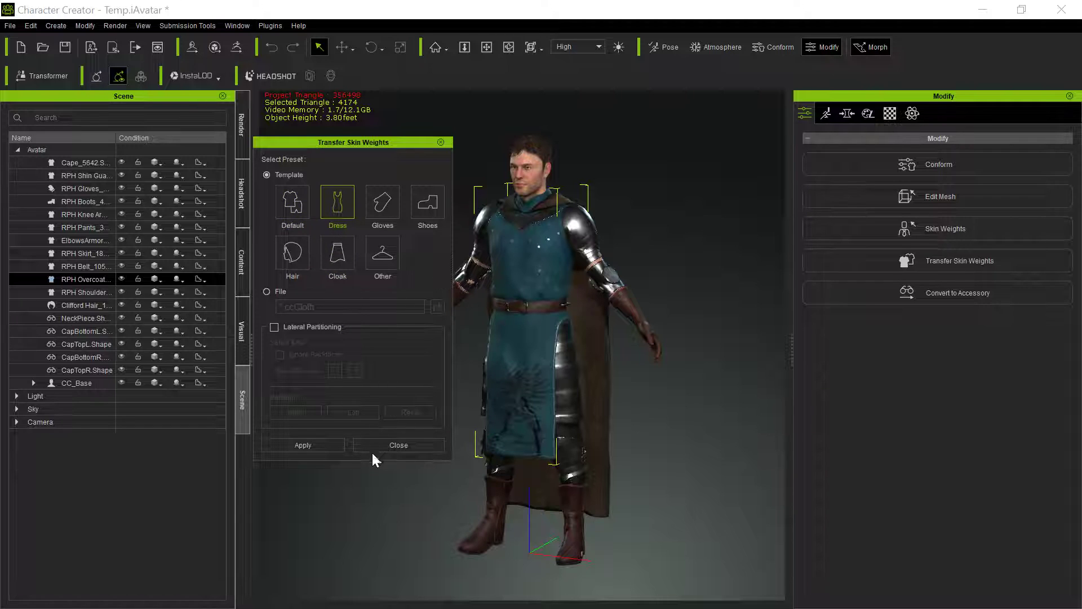
left_click(315, 442)
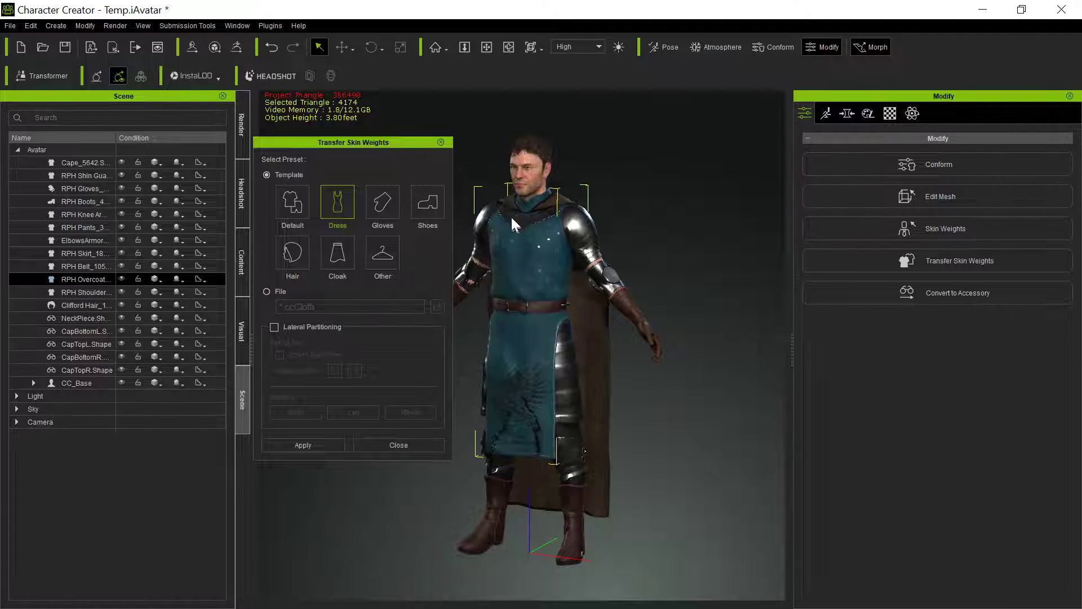
left_click(442, 143)
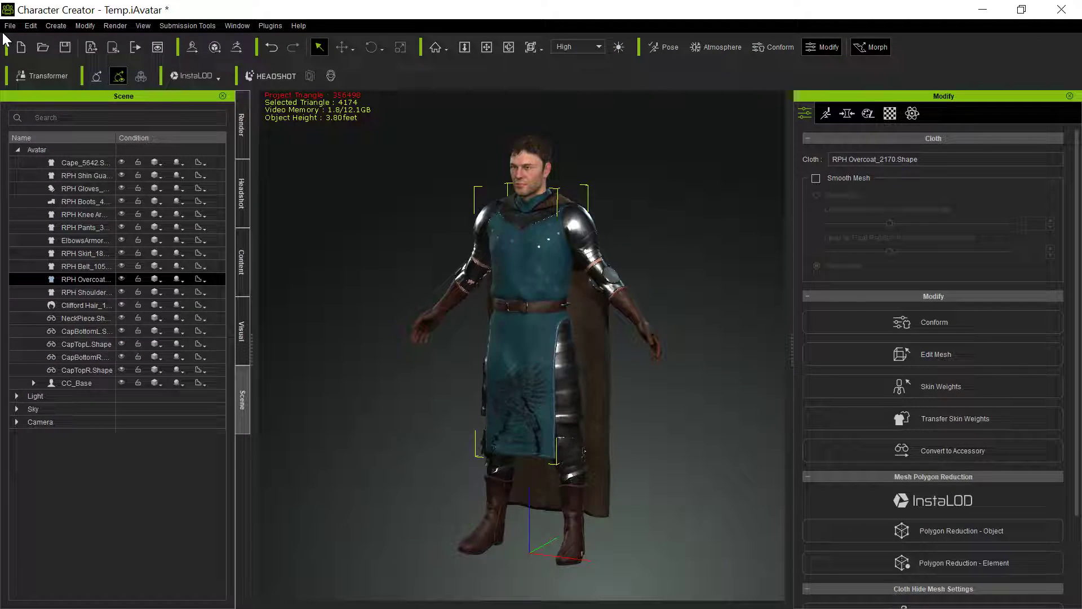
Send the armored character to iClone 7 via File > Export > Send Character to iClone.
left_click(9, 26)
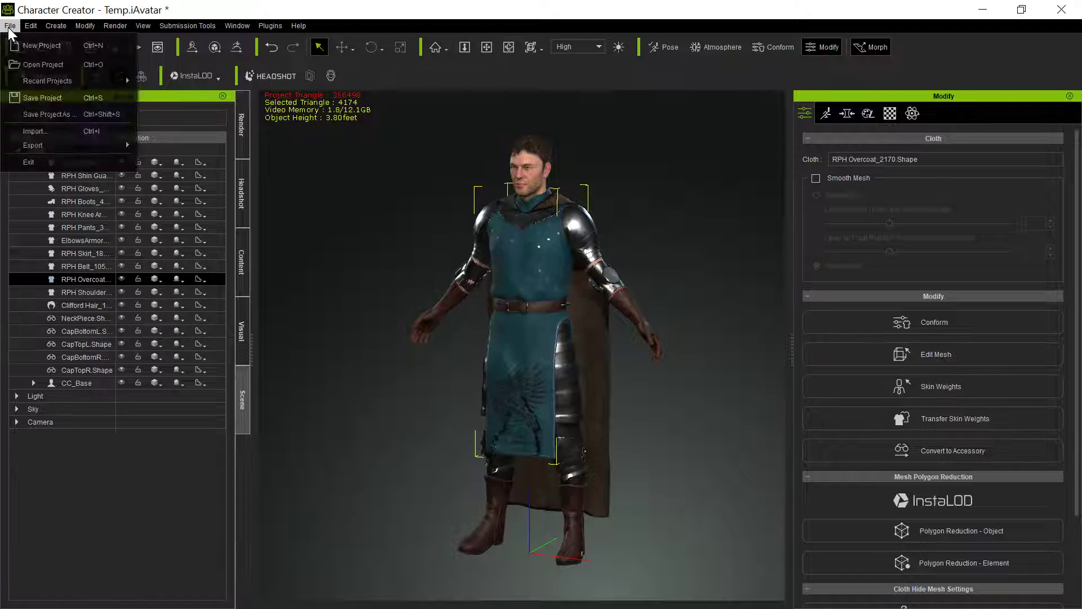
mouse_move(93, 150)
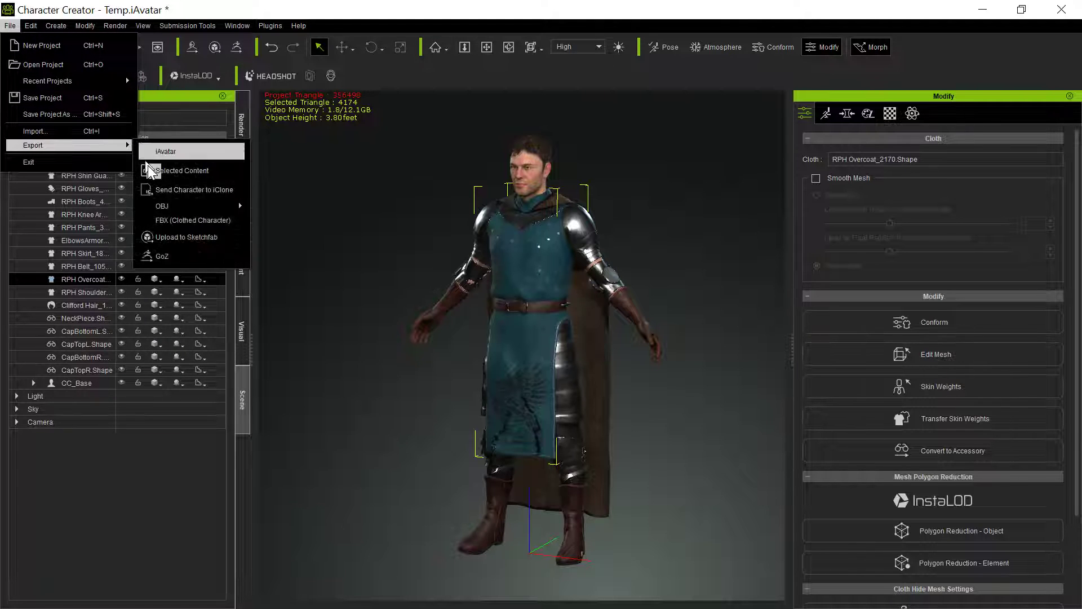
left_click(186, 190)
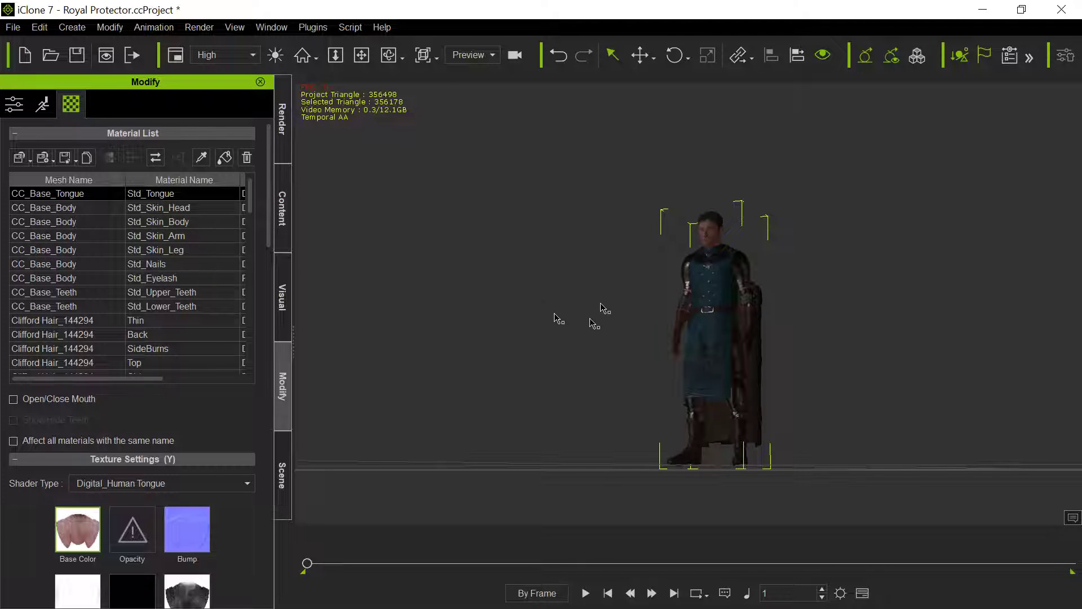
Open the avatar's Collision Shape Editor, cancel loading a profile, and close the editor.
left_click(13, 104)
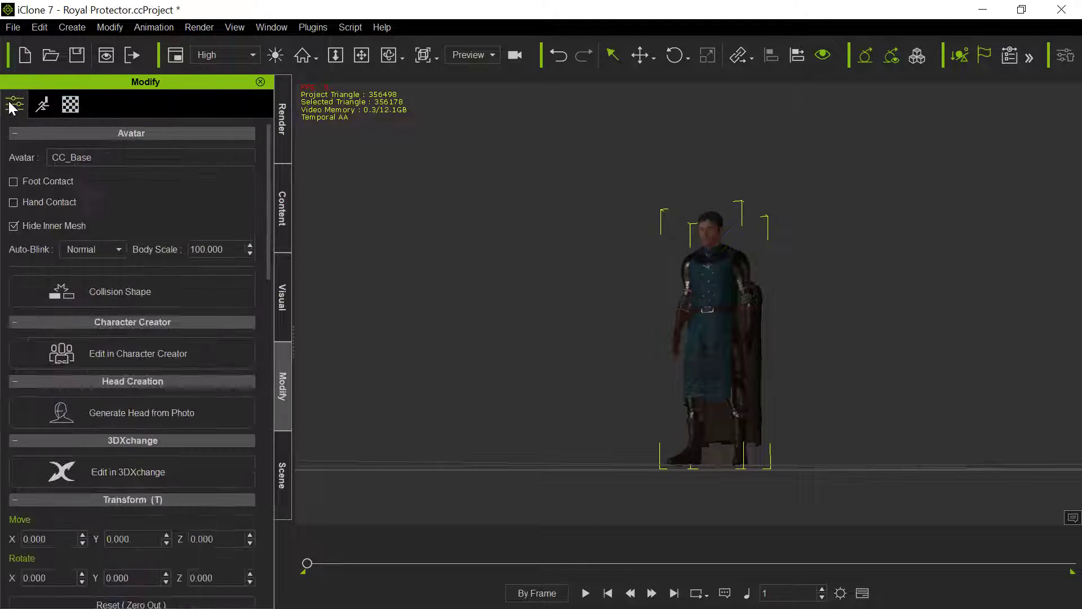
left_click(146, 294)
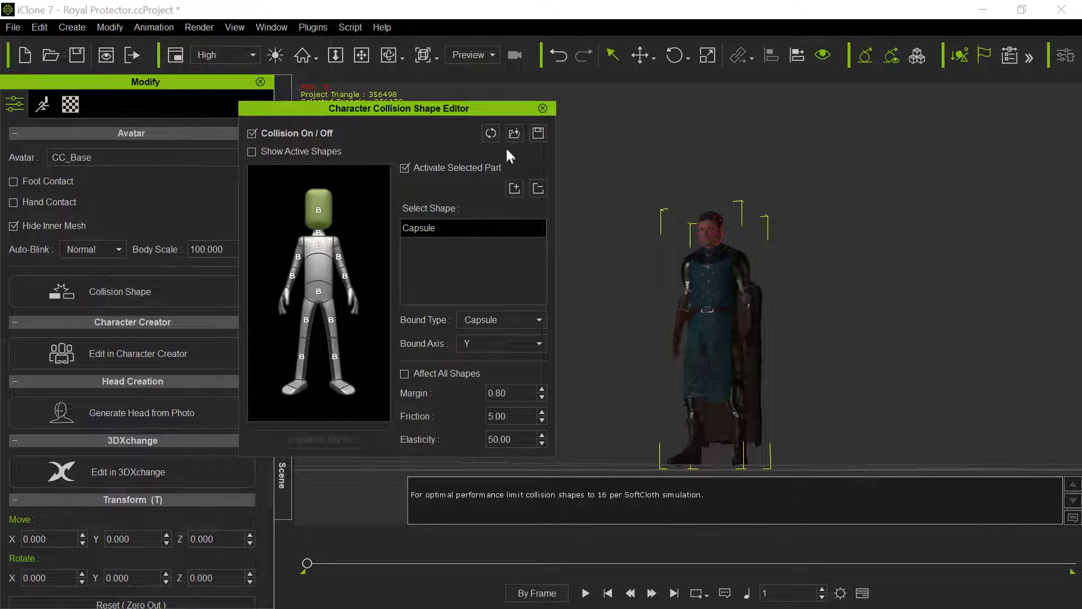
left_click(517, 134)
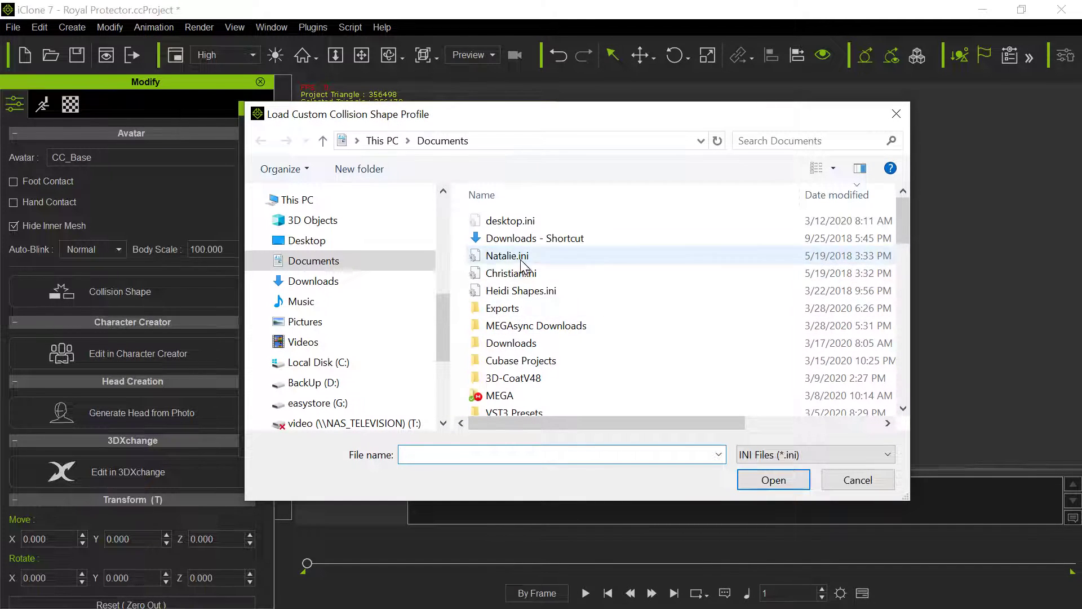
left_click(857, 485)
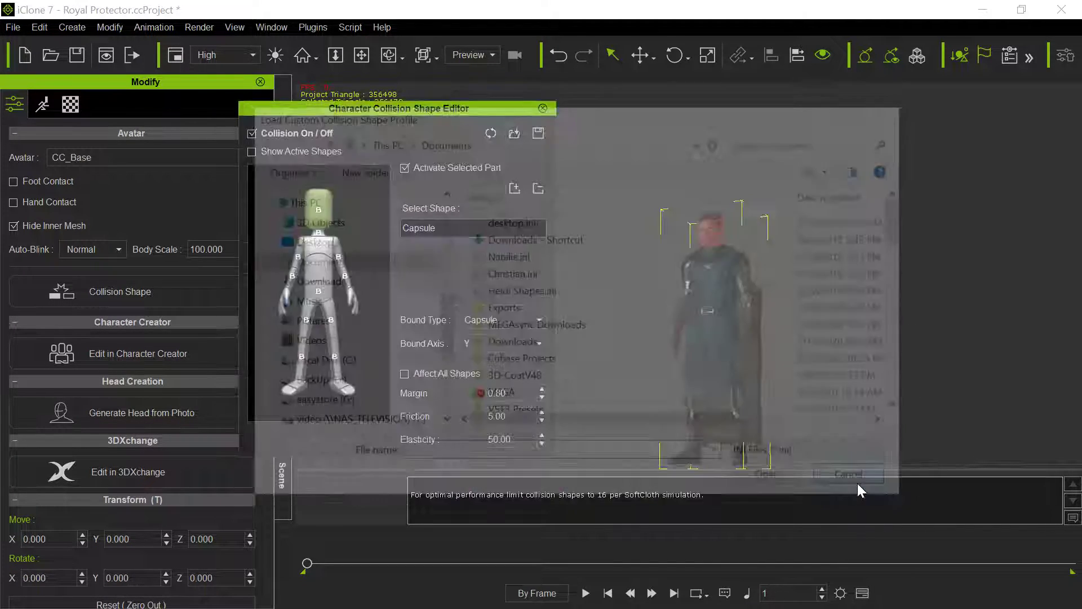
left_click(543, 108)
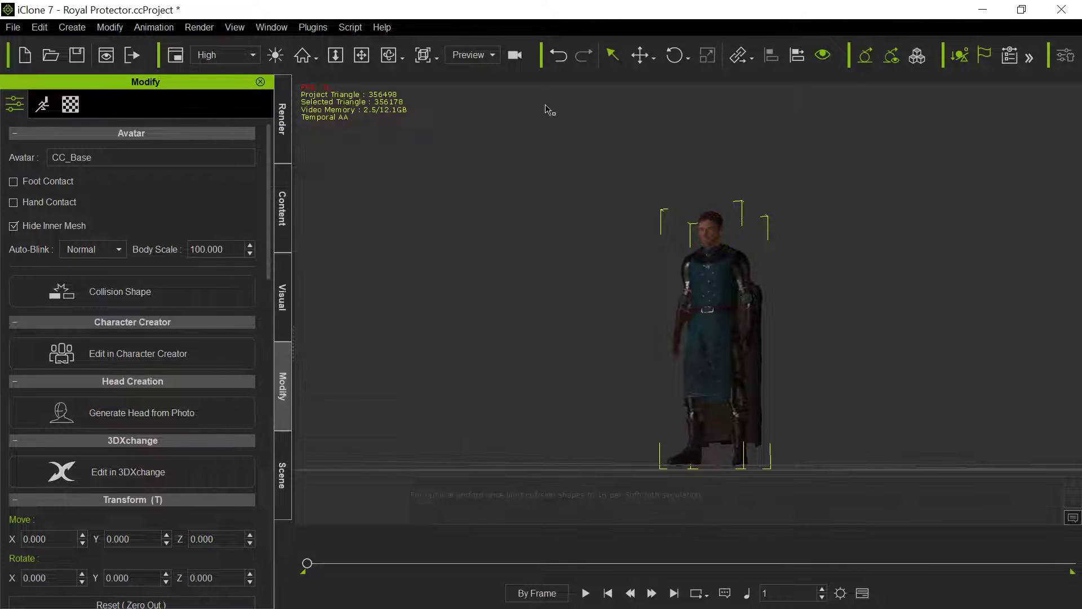
Select Cape_5642.Shape under CC_Base in the Scene tree and show its Modify PhysX settings.
left_click(758, 384)
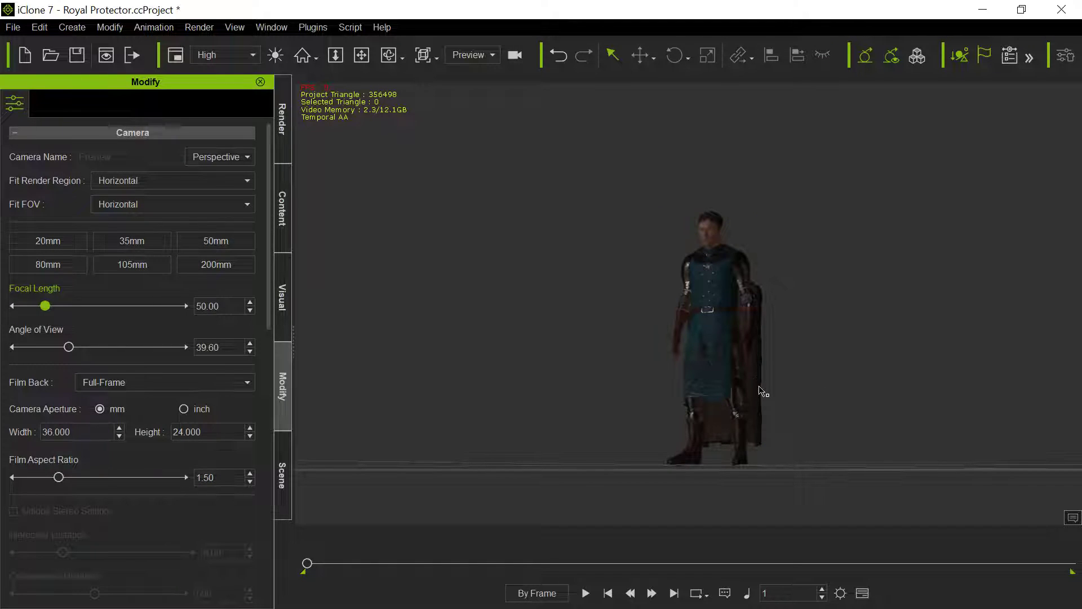
left_click(283, 485)
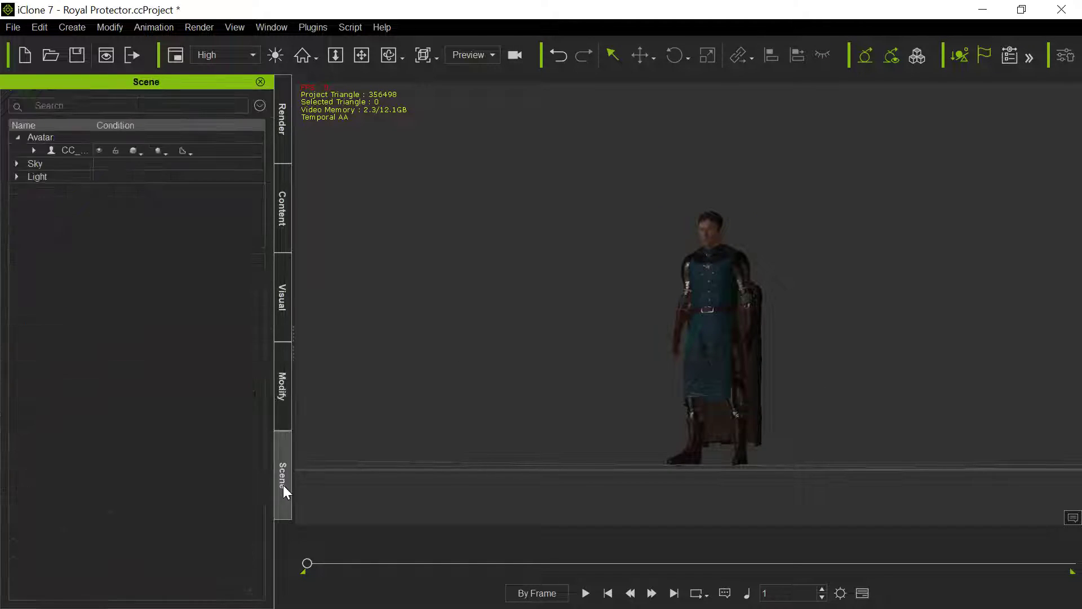
left_click(34, 151)
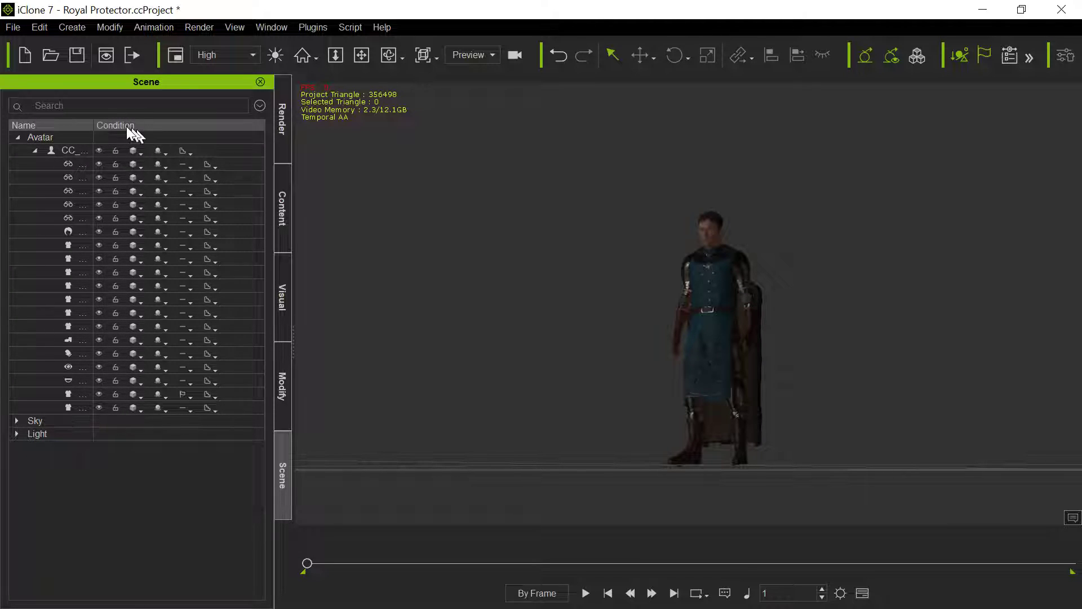
left_click_drag(93, 125, 181, 126)
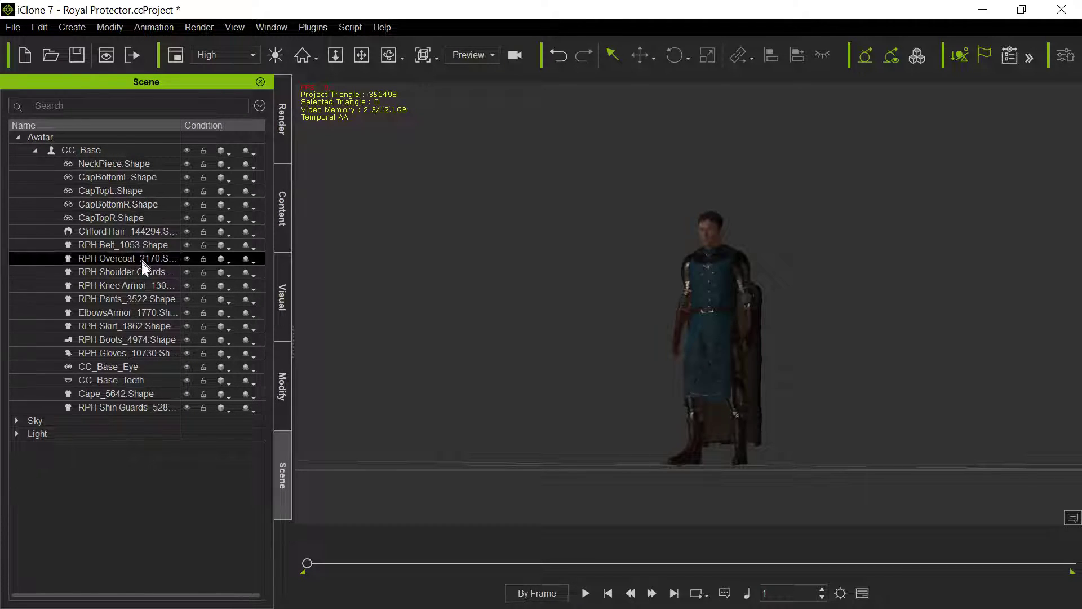
left_click(149, 389)
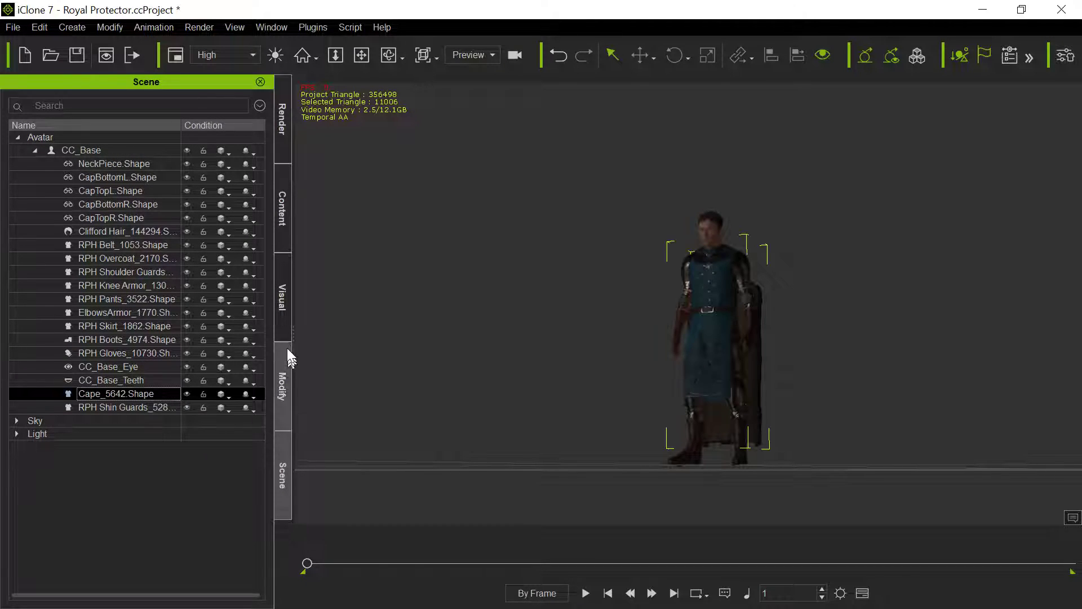
left_click(285, 364)
left_click(97, 104)
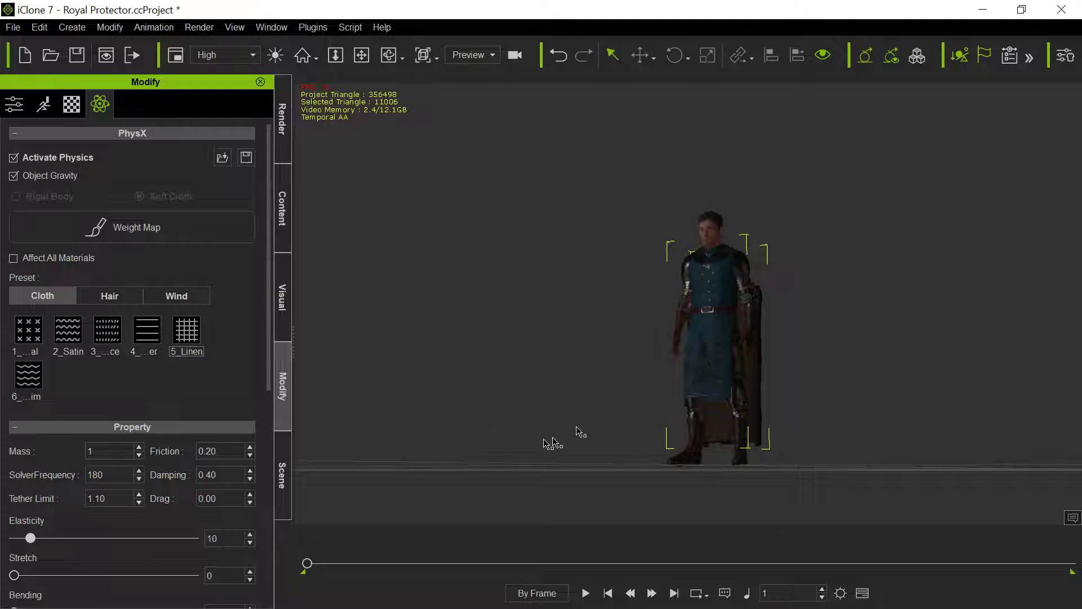
Play the animation to watch the cape simulate as PhysX cloth, then stop at frame 1.
left_click(586, 593)
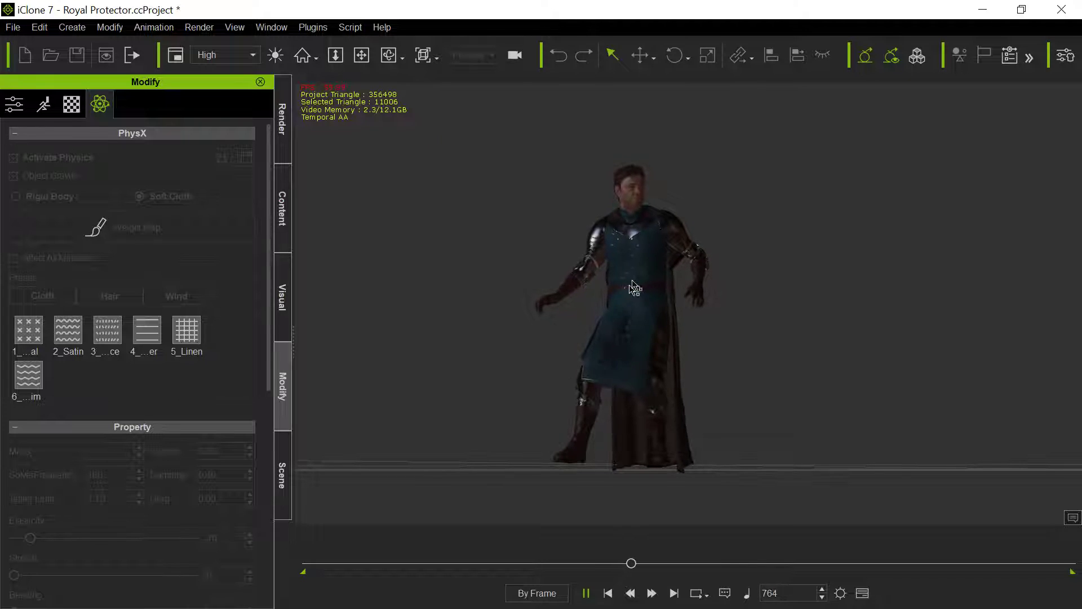
left_click(608, 593)
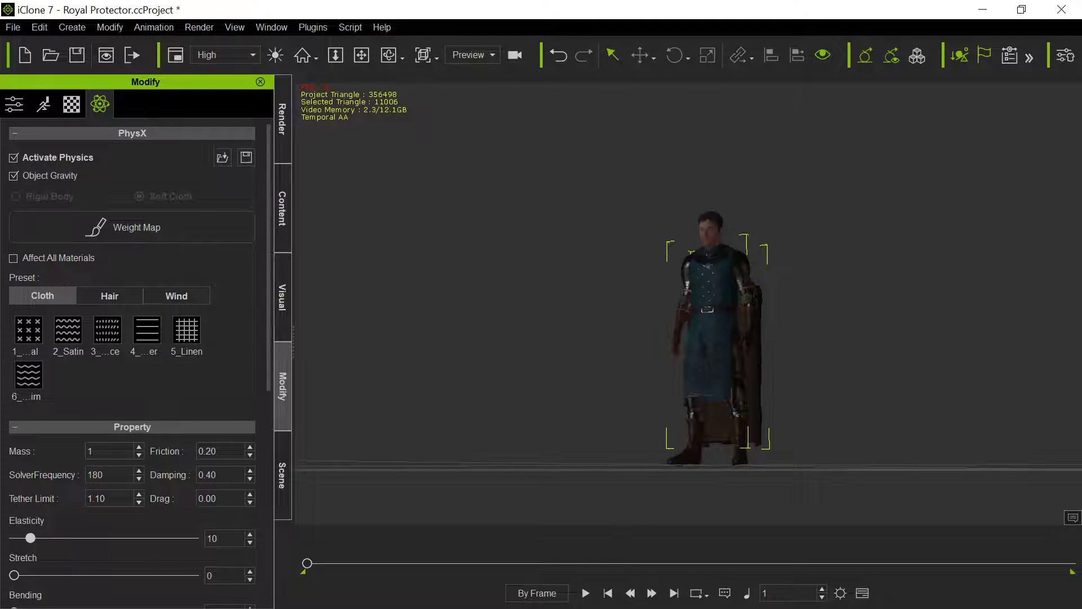
Replay the simulation and pause it at frame 519 mid-walk.
left_click(586, 593)
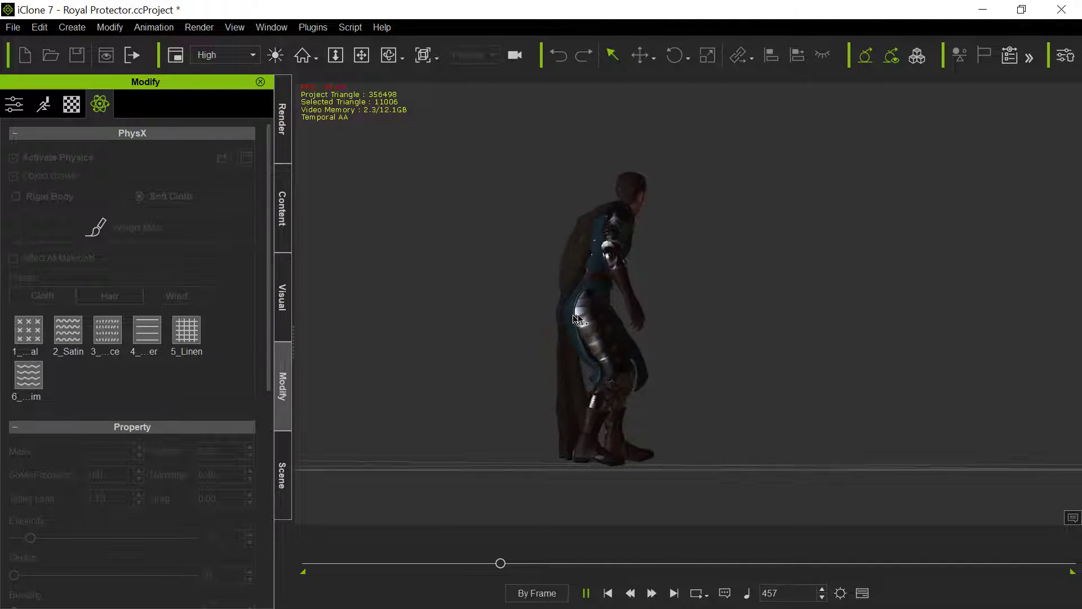
left_click(586, 594)
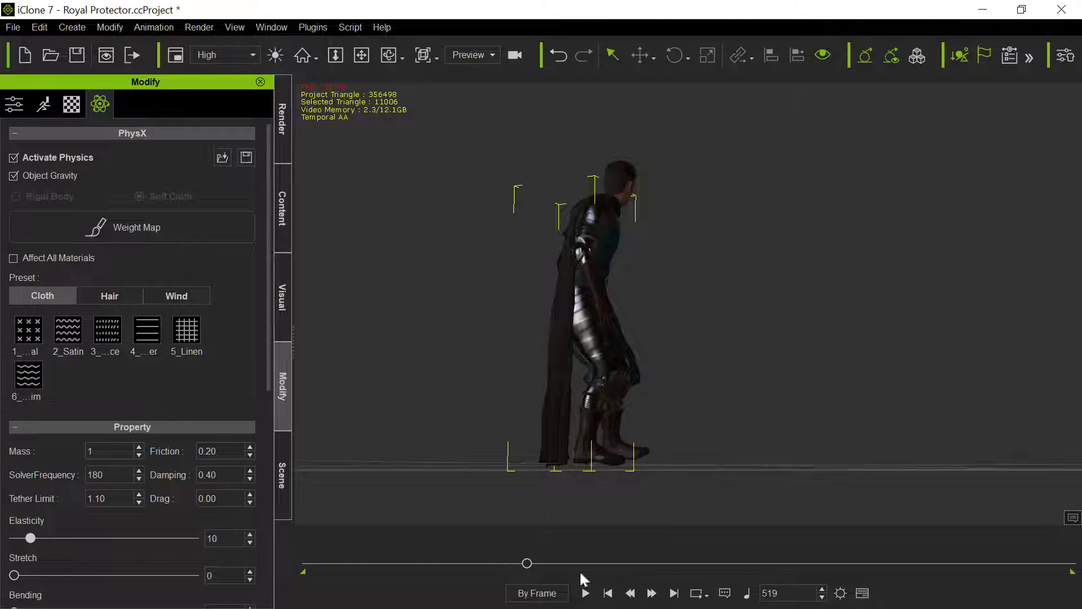
Scrub the timeline back to frame 1 and scroll the Modify panel to the Collision section.
left_click_drag(528, 563, 288, 534)
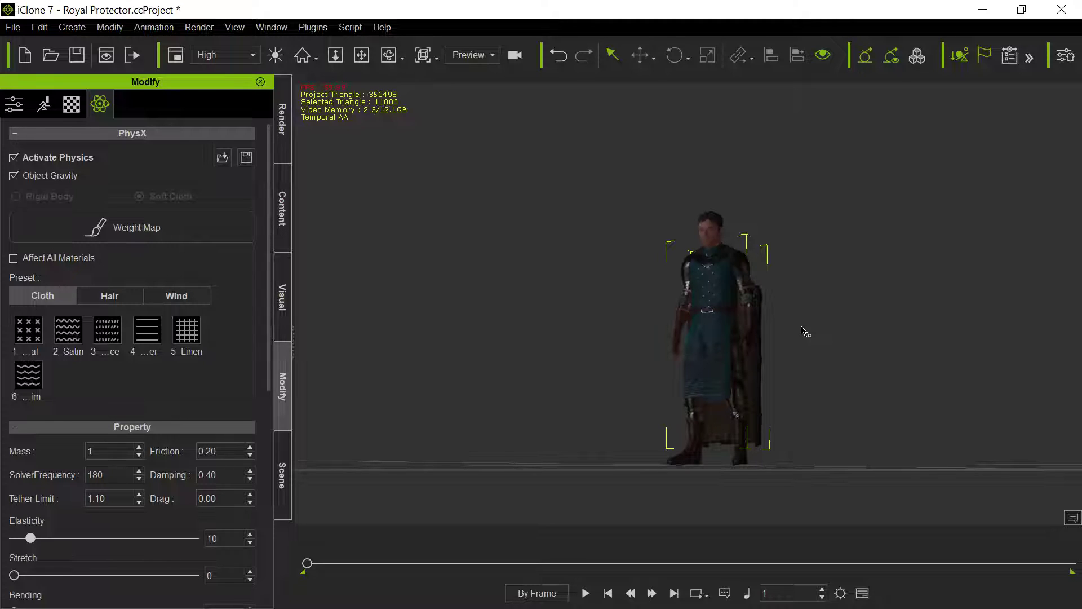
scroll(235, 395, "down", 6)
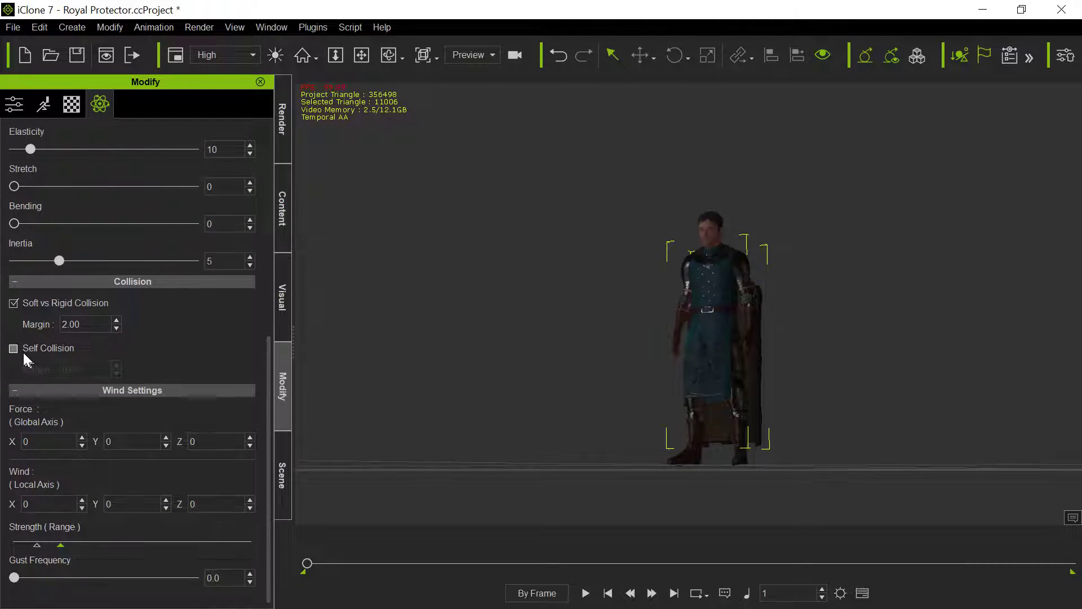
Enable cape self collision with a 3.01 margin, replay the walk, then stop back at frame 1.
left_click(13, 348)
left_click(116, 365)
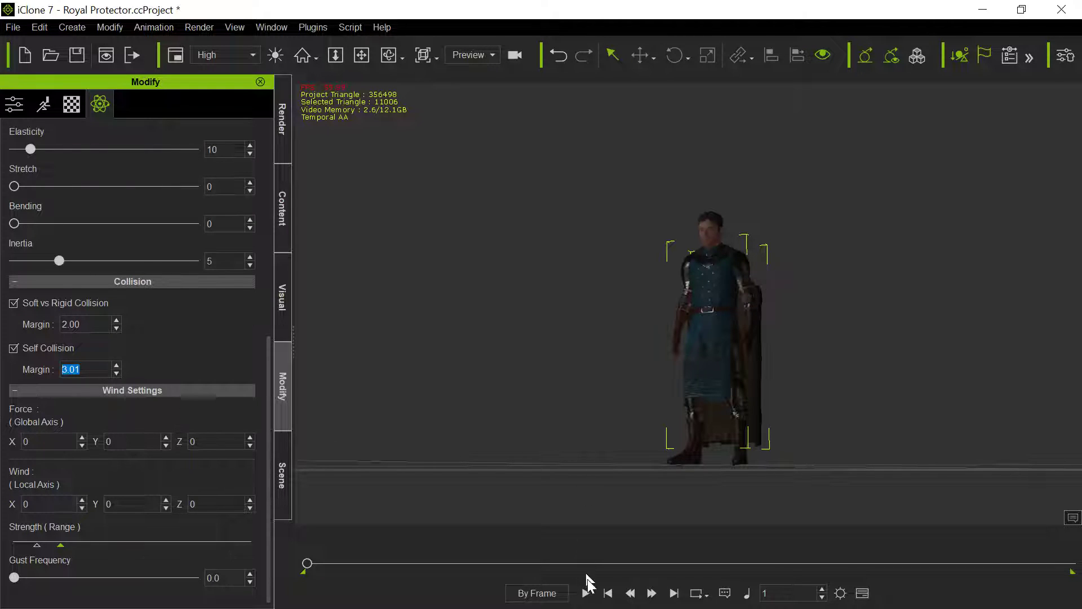
left_click(586, 593)
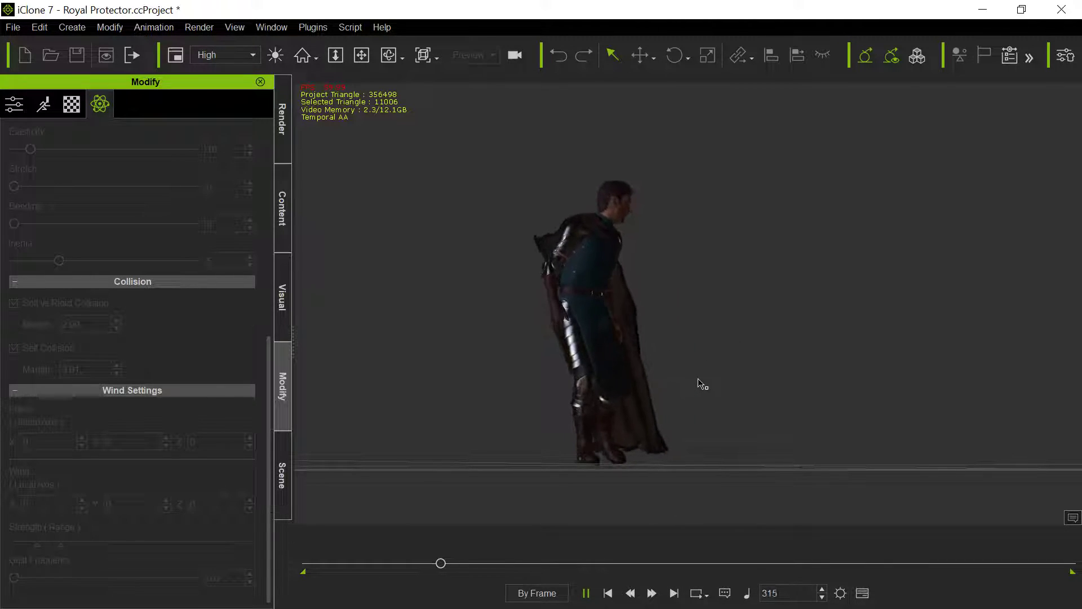
left_click(586, 593)
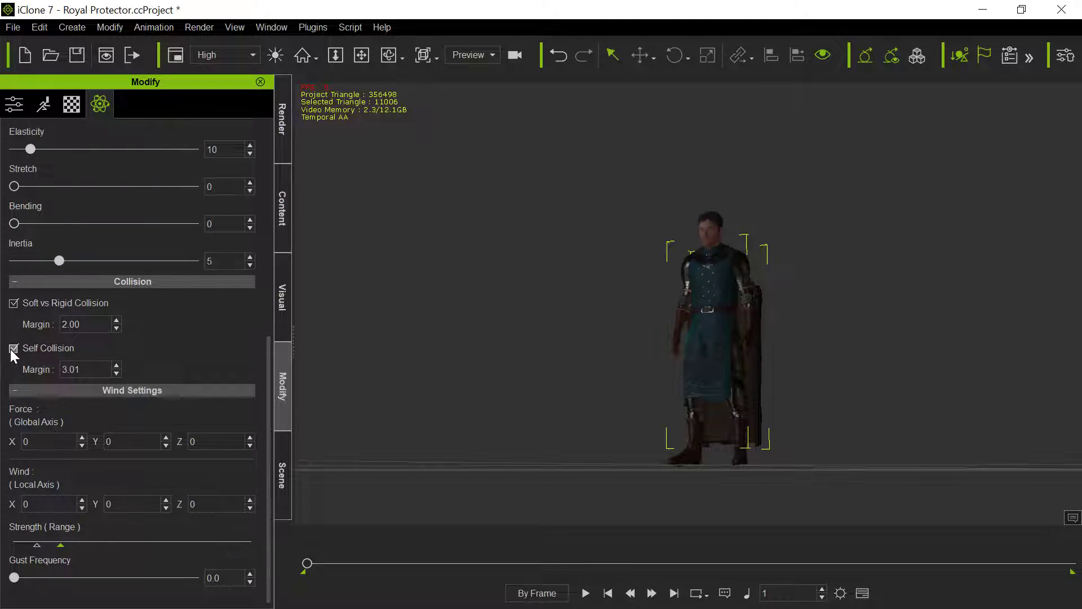
Disable cape self collision and replay the walk, pausing at frame 653 to inspect the cape.
left_click(14, 349)
left_click(586, 594)
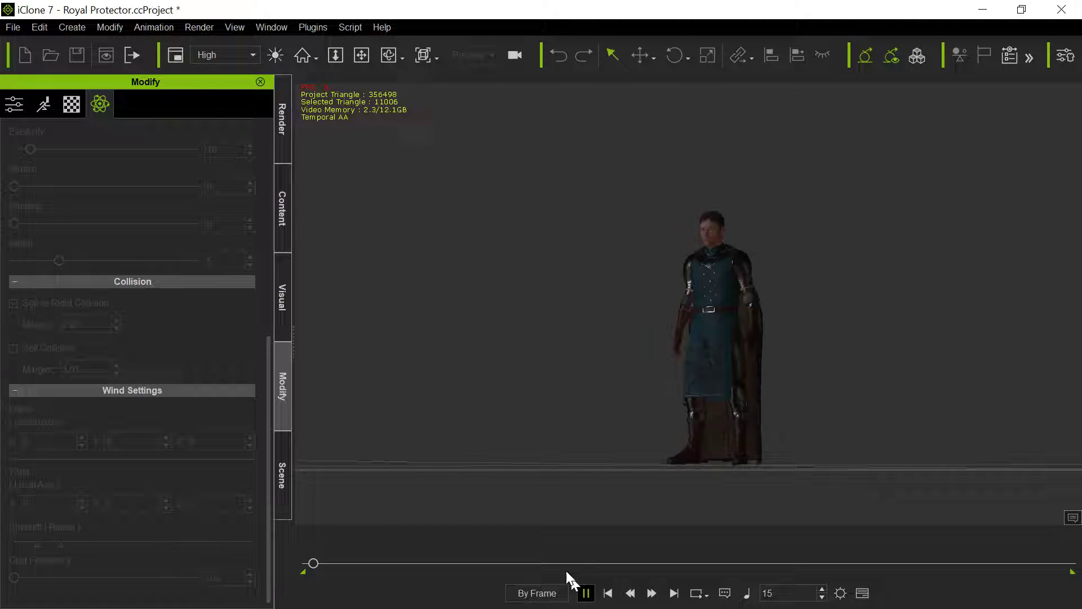
left_click(586, 593)
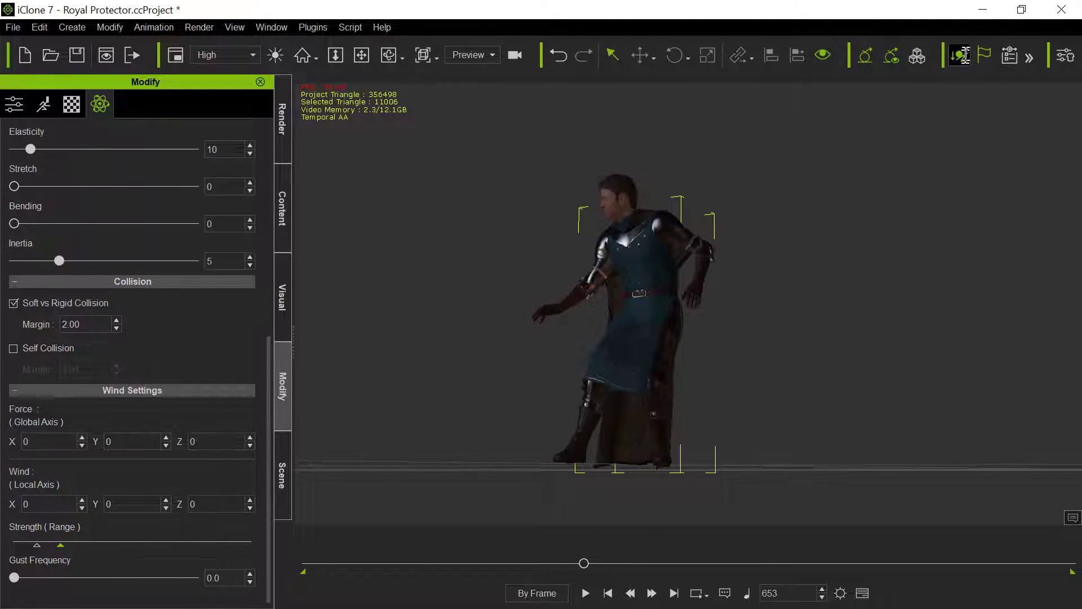